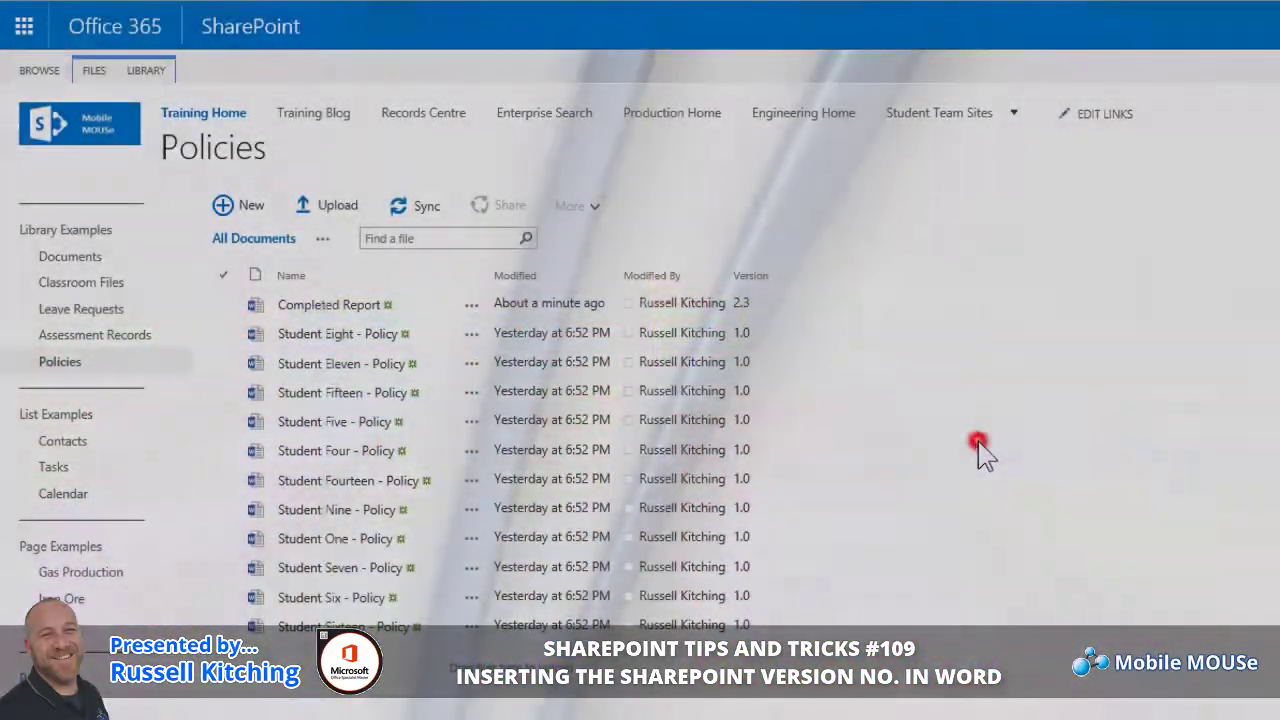
- Open the policy of the Document content type in the Policies library's information management policy settings
{"action": "left_click", "coordinate": [979, 443]}
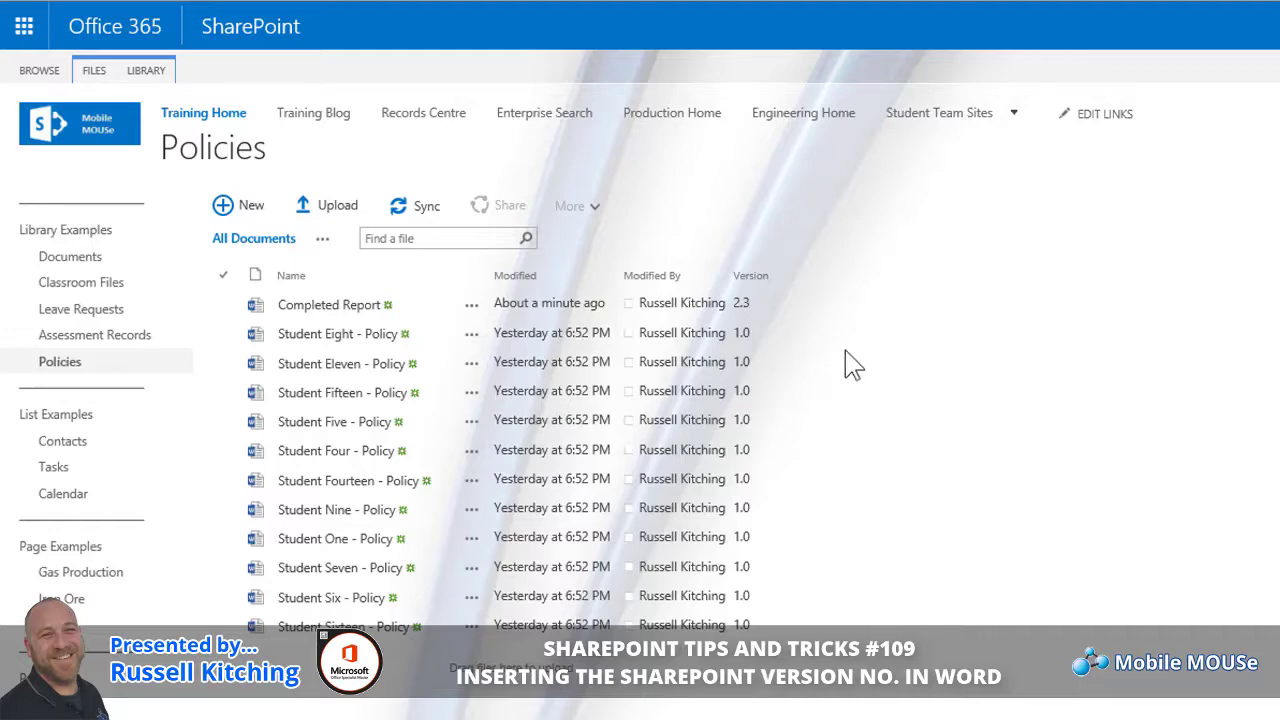
{"action": "left_click", "coordinate": [160, 72]}
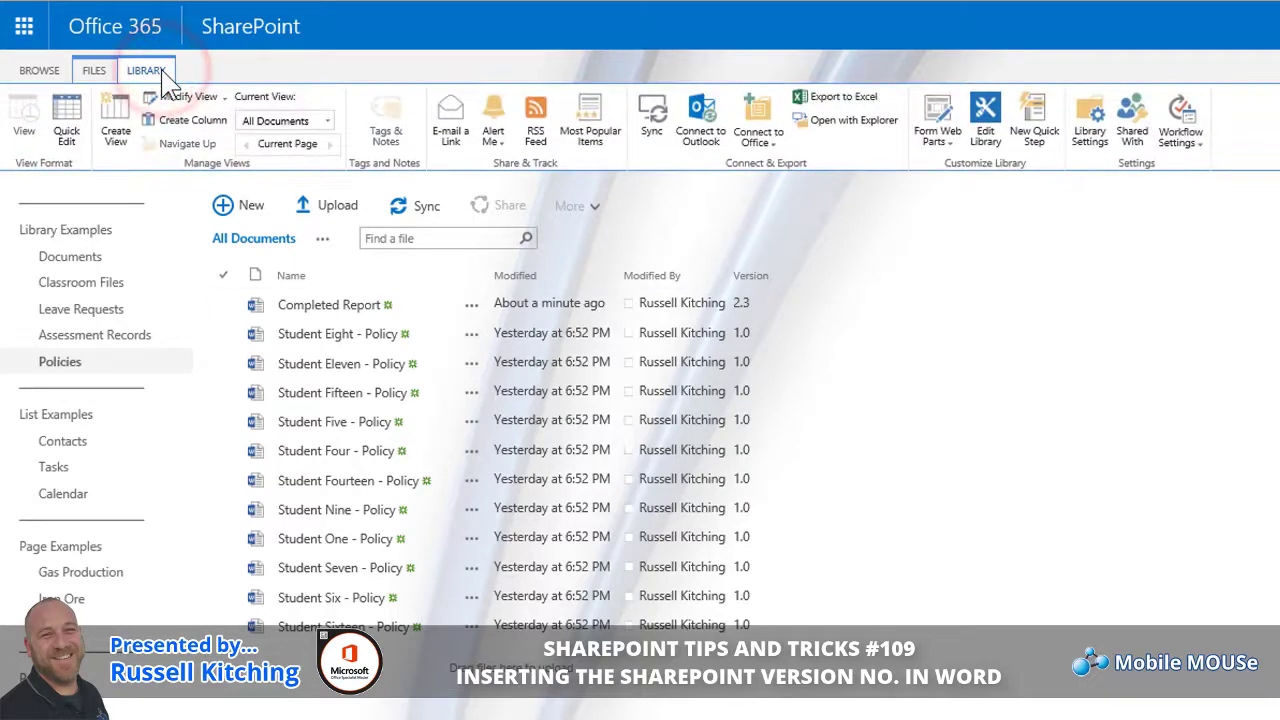
{"action": "left_click", "coordinate": [1100, 132]}
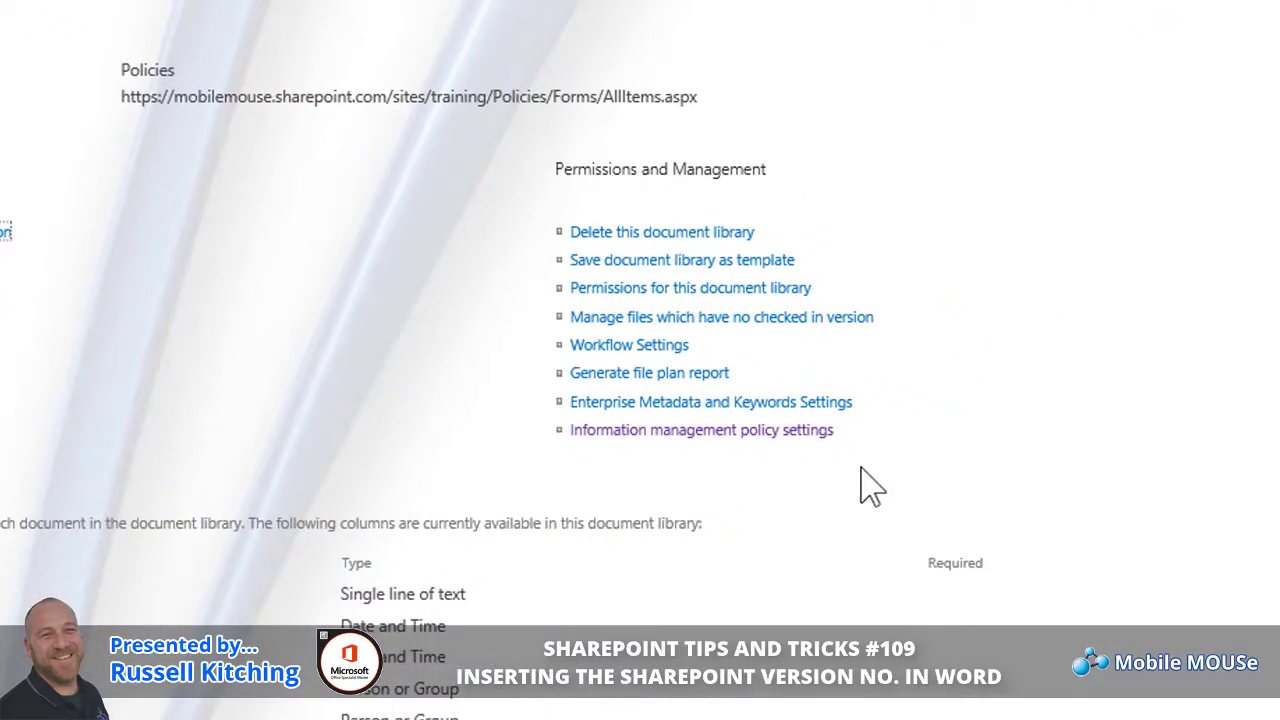
{"action": "left_click", "coordinate": [697, 438]}
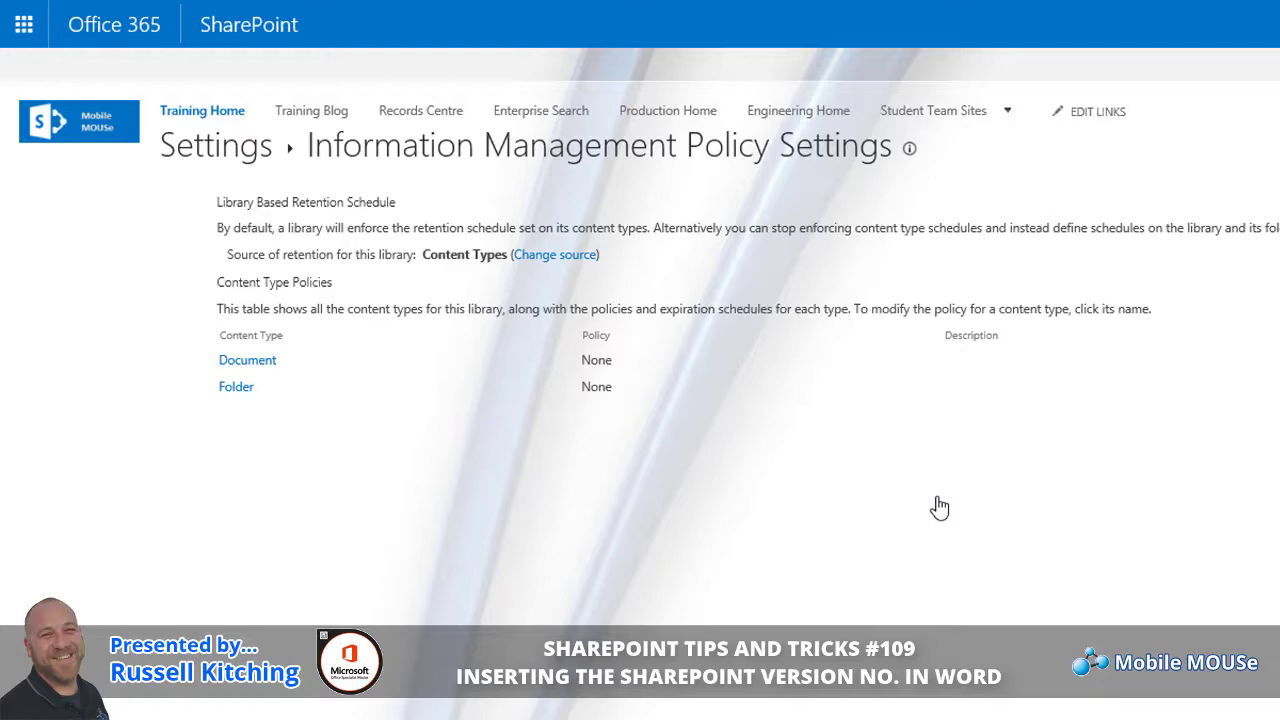
{"action": "left_click", "coordinate": [247, 360]}
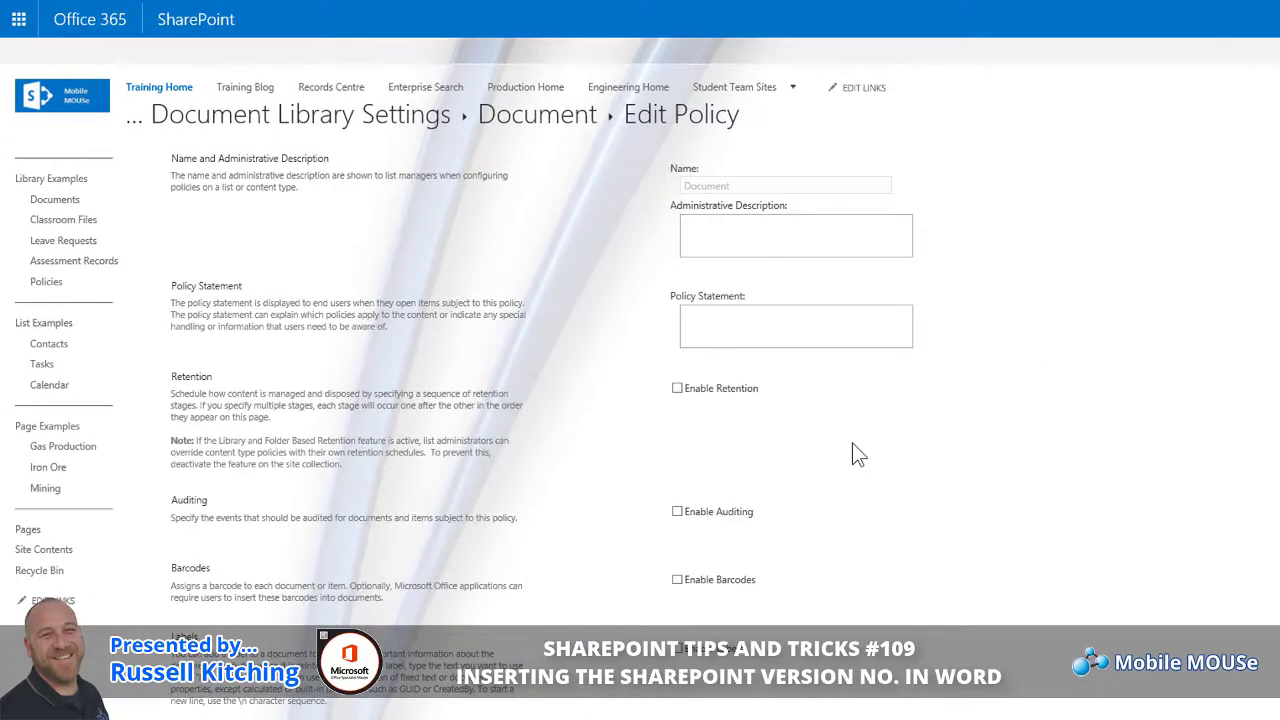
- Enable labels for the Document policy with the label format {_UIVersionString} and save the policy
{"action": "left_click", "coordinate": [678, 648]}
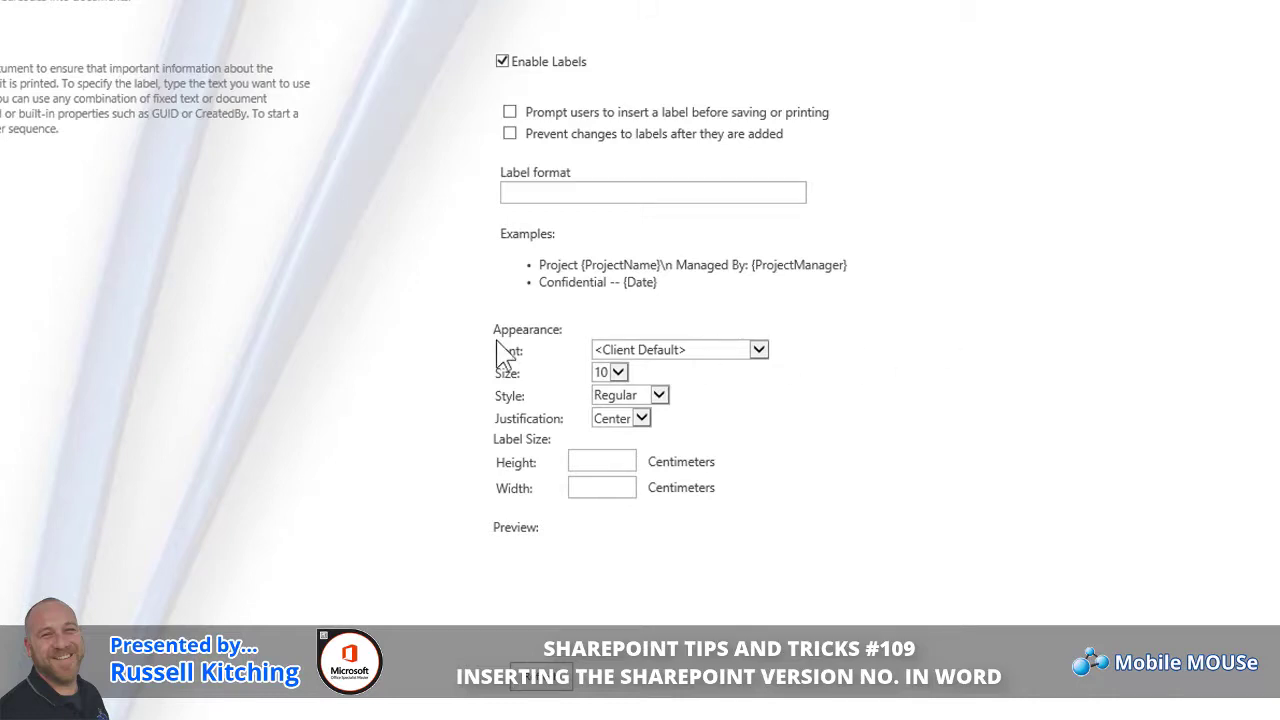
{"action": "left_click", "coordinate": [535, 193]}
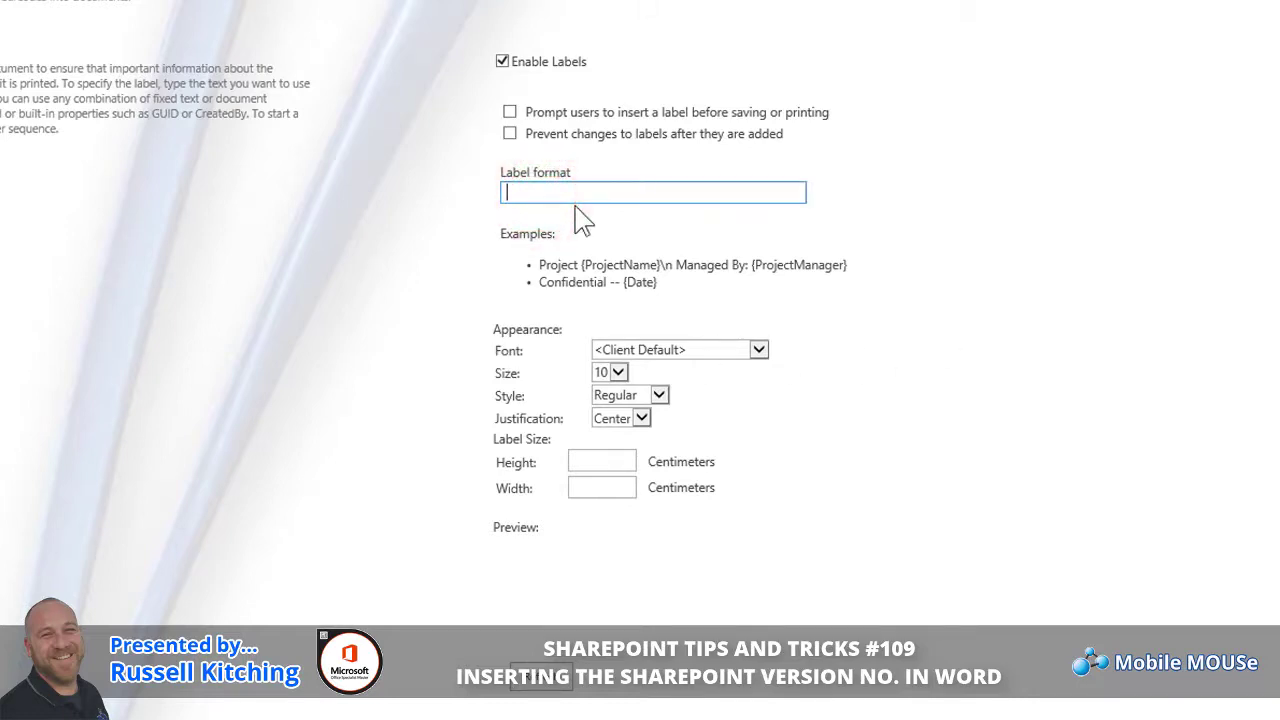
{"action": "type", "text": "{"}
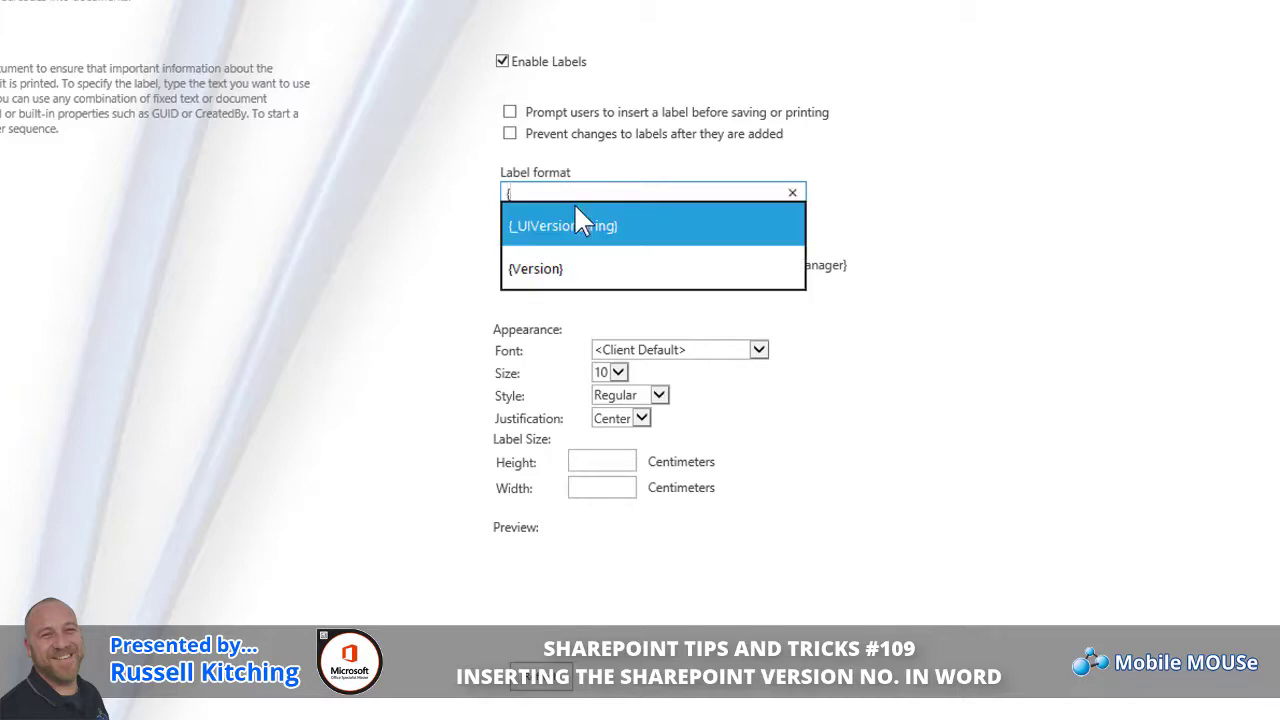
{"action": "left_click", "coordinate": [534, 228]}
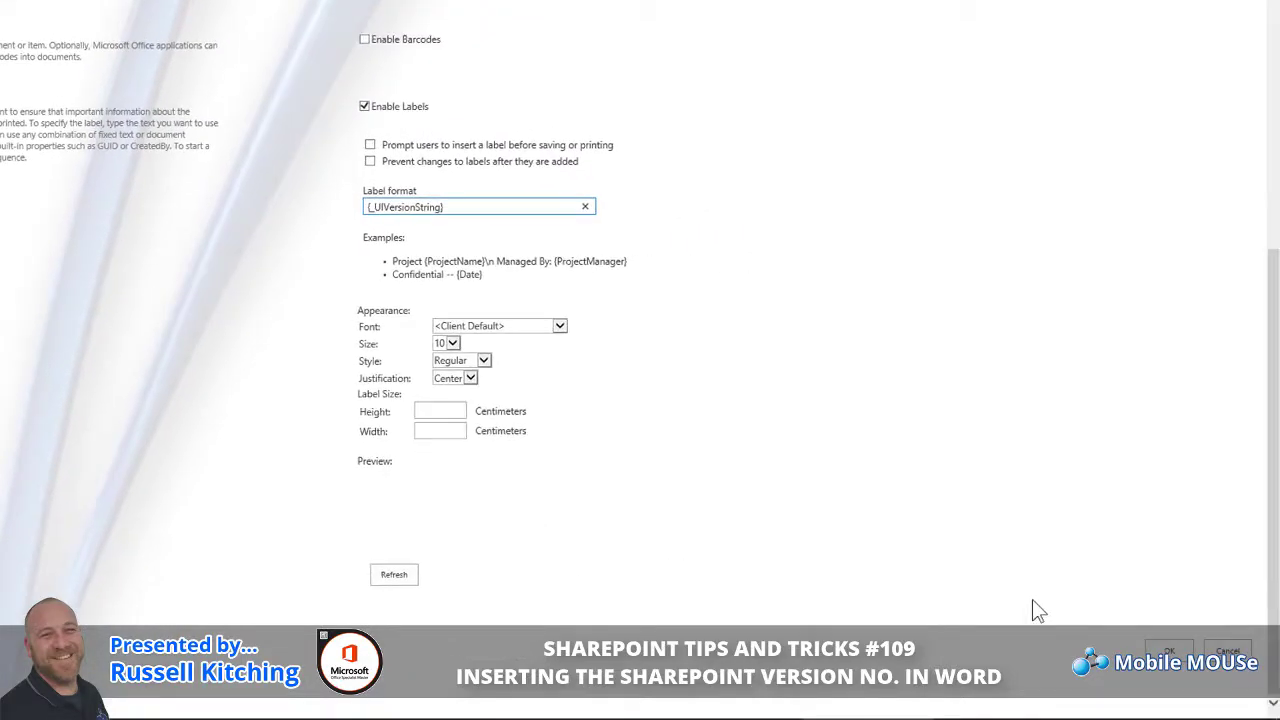
{"action": "left_click", "coordinate": [1165, 650]}
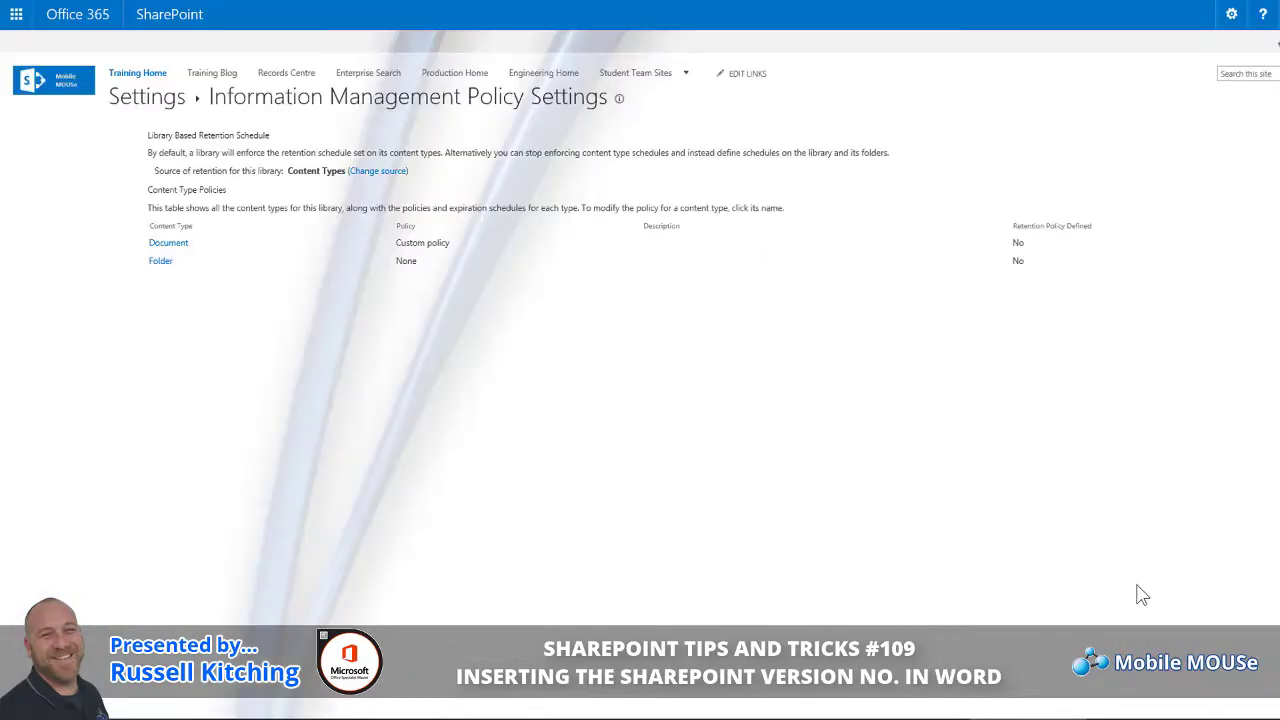
- Return to the Policies library and open the Completed Report document in Word
{"action": "left_click", "coordinate": [158, 103]}
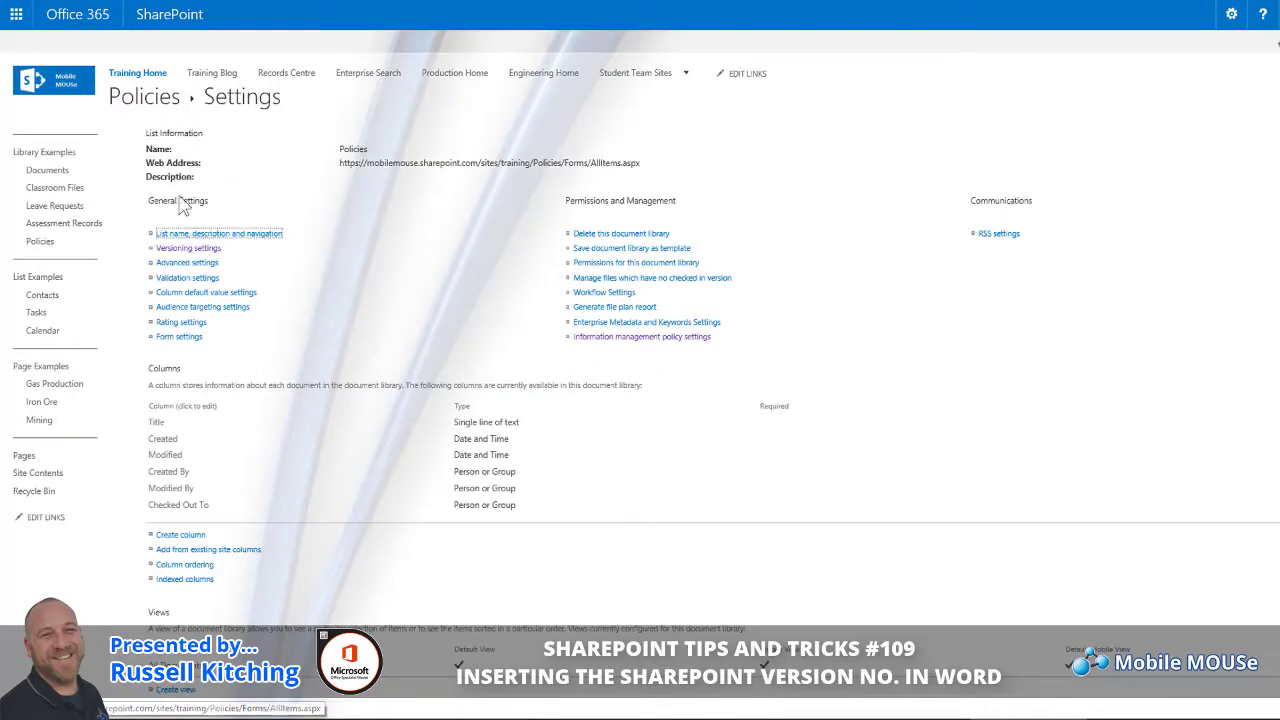
{"action": "left_click", "coordinate": [145, 95]}
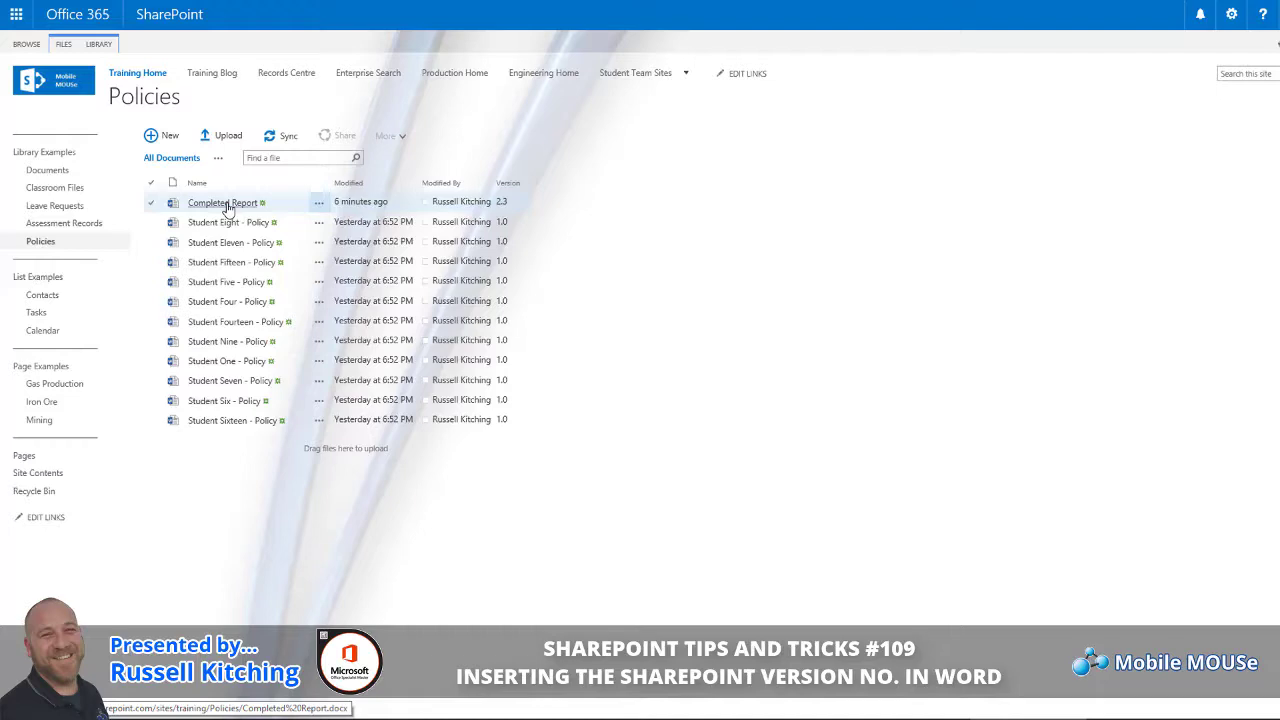
{"action": "left_click", "coordinate": [228, 207]}
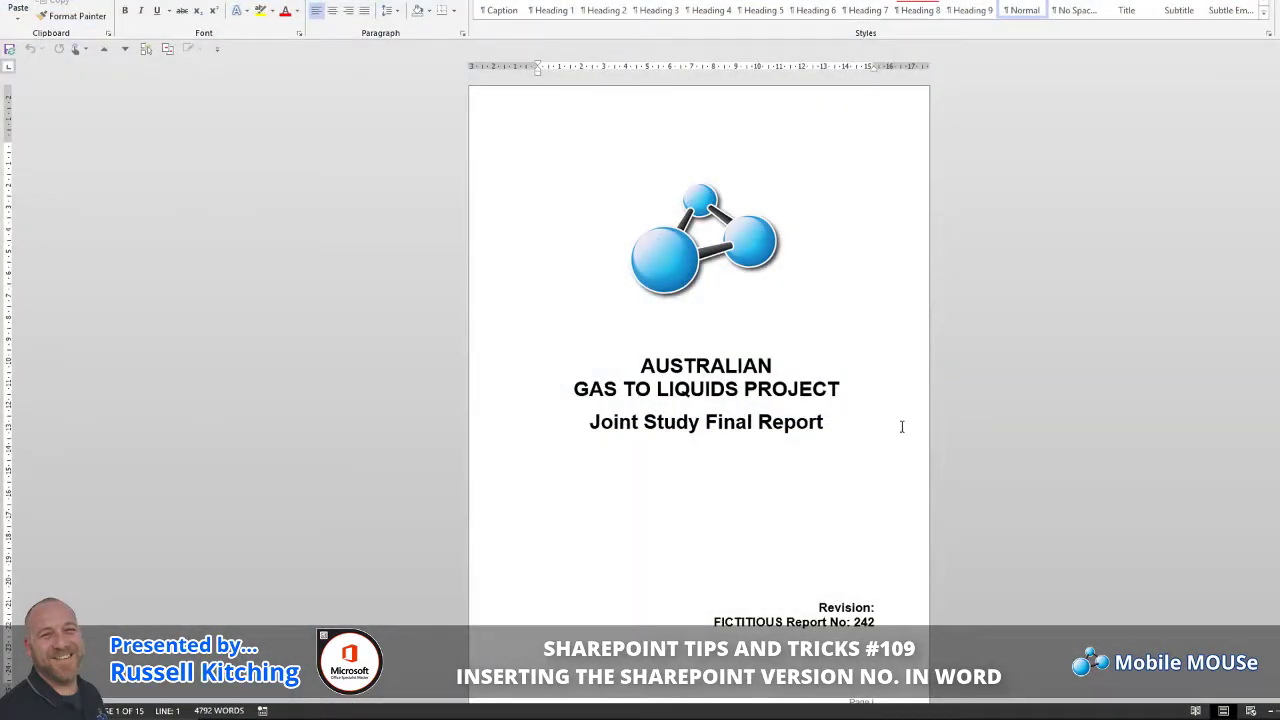
- Insert the Label document property after "Revision:" on the report's cover page
{"action": "left_click", "coordinate": [884, 608]}
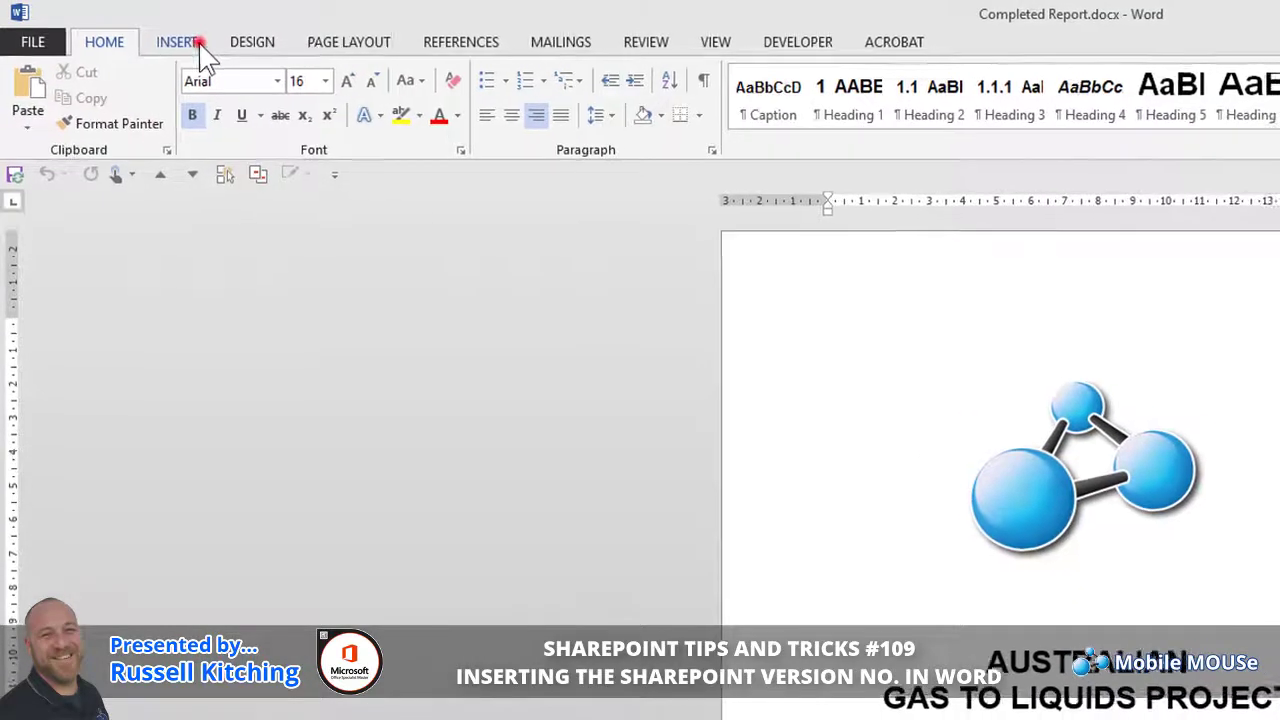
{"action": "left_click", "coordinate": [195, 42]}
{"action": "left_click", "coordinate": [987, 84]}
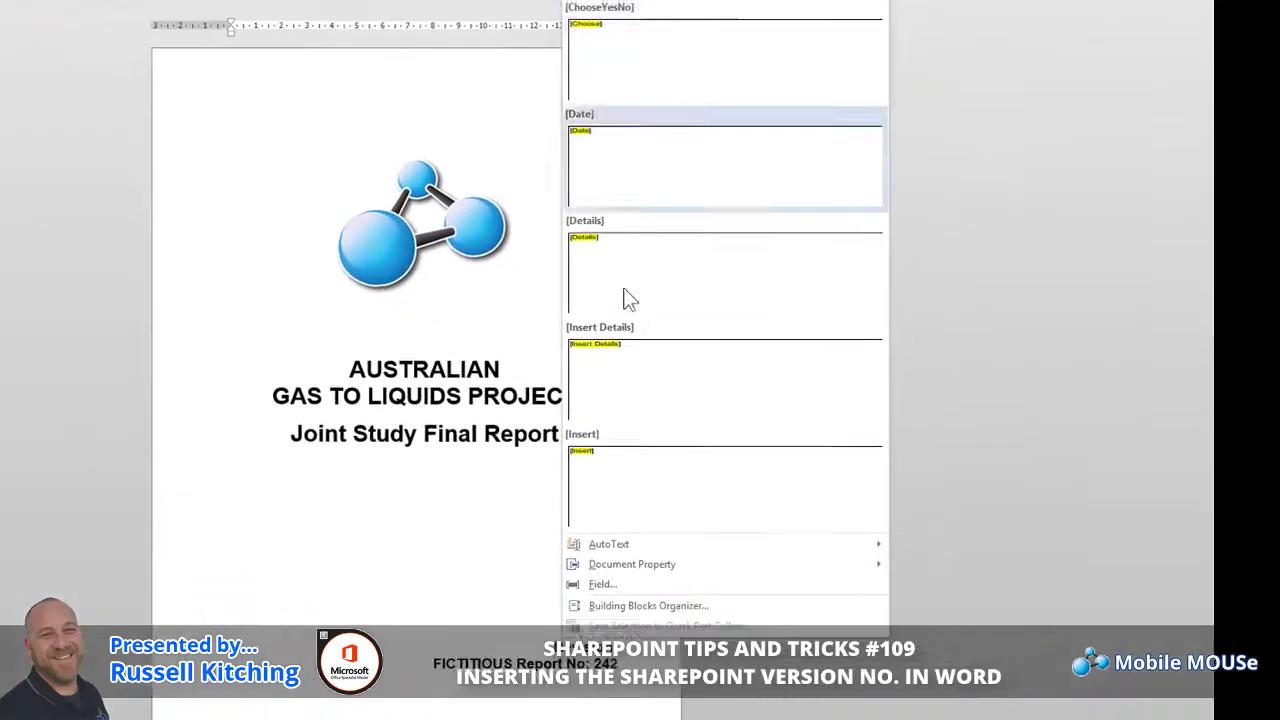
{"action": "mouse_move", "coordinate": [657, 566]}
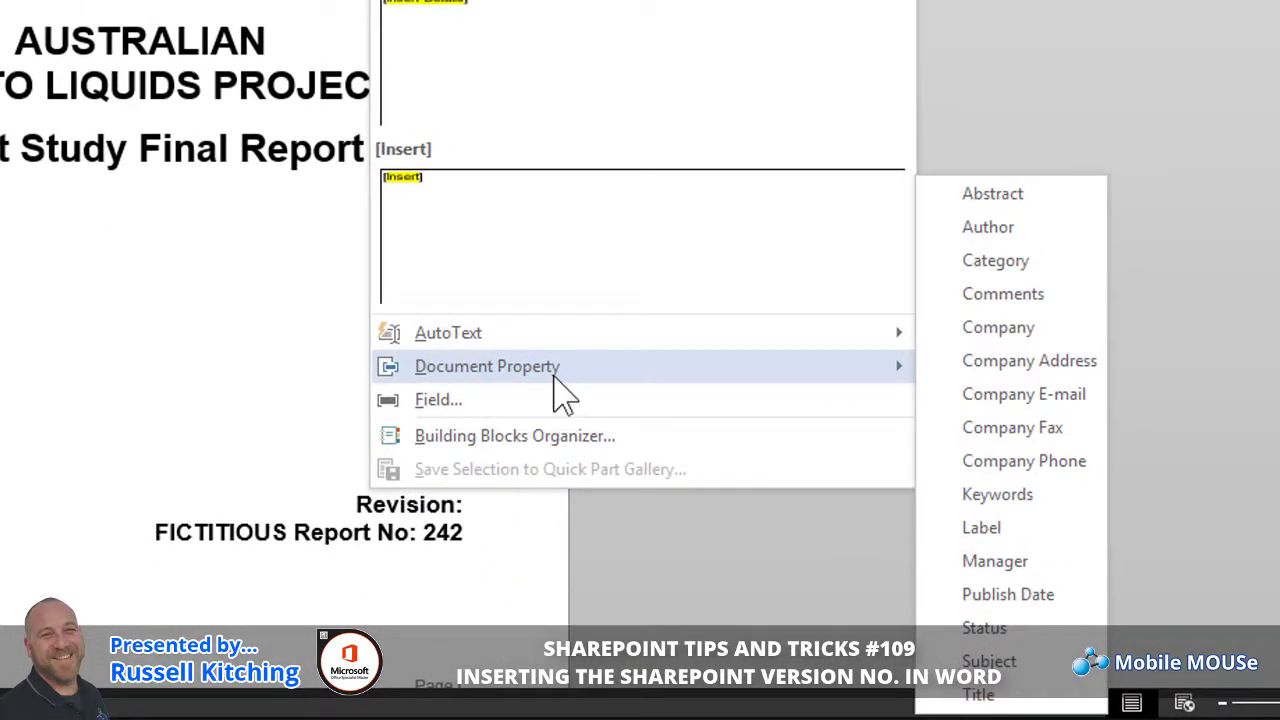
{"action": "left_click", "coordinate": [1068, 545]}
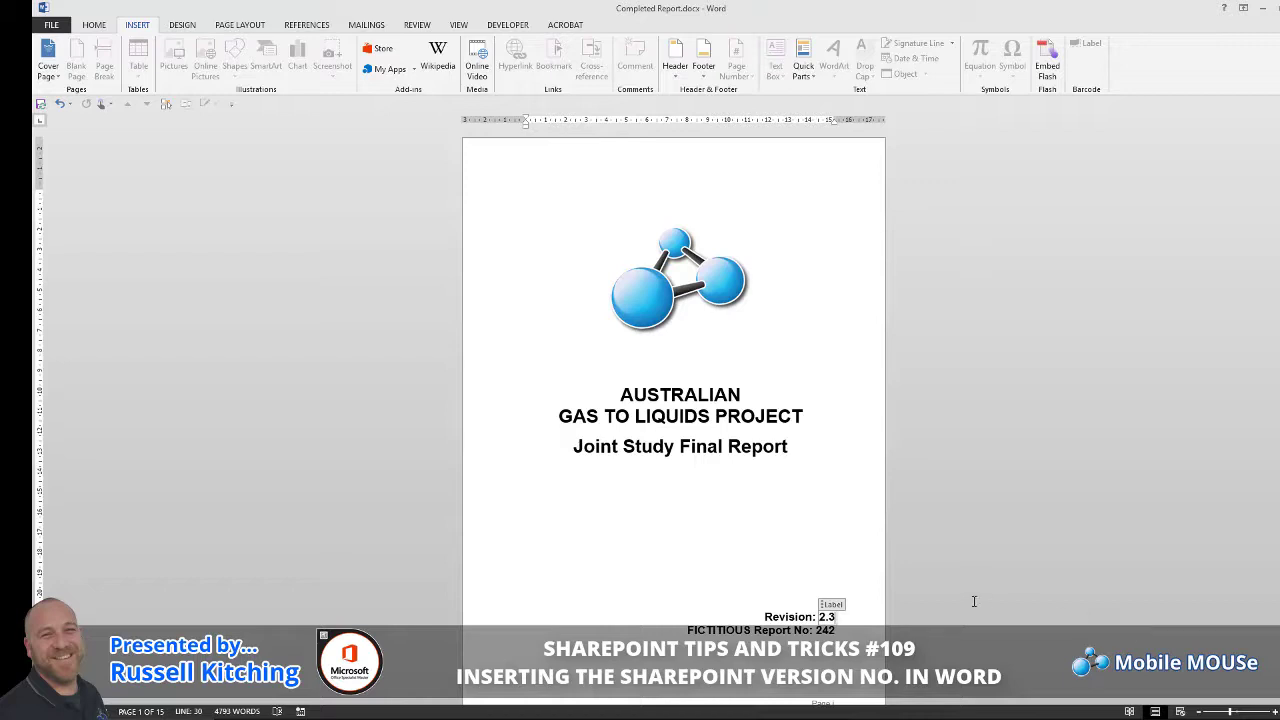
- Insert the Label document property after "Revision" in the Section 2 footer and return to the document body
{"action": "scroll", "coordinate": [906, 594], "scroll_direction": "down", "scroll_amount": 2}
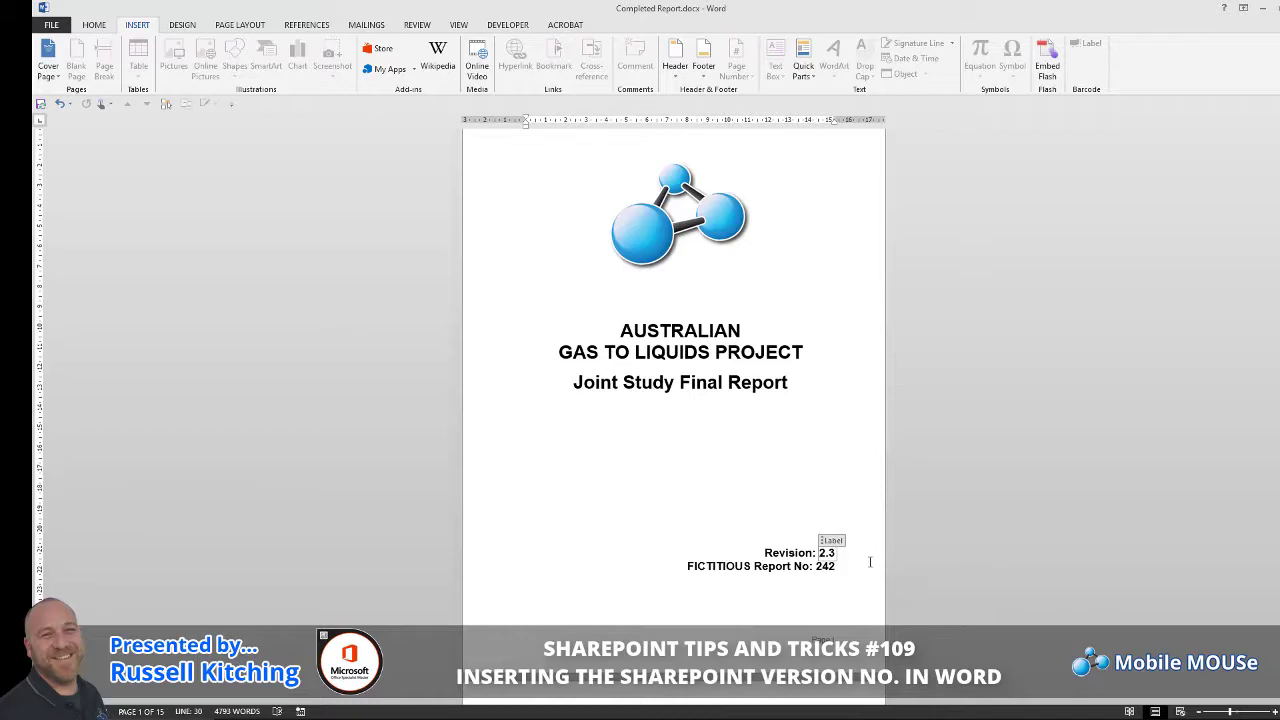
{"action": "scroll", "coordinate": [870, 560], "scroll_direction": "down", "scroll_amount": 1}
{"action": "scroll", "coordinate": [859, 519], "scroll_direction": "down", "scroll_amount": 20}
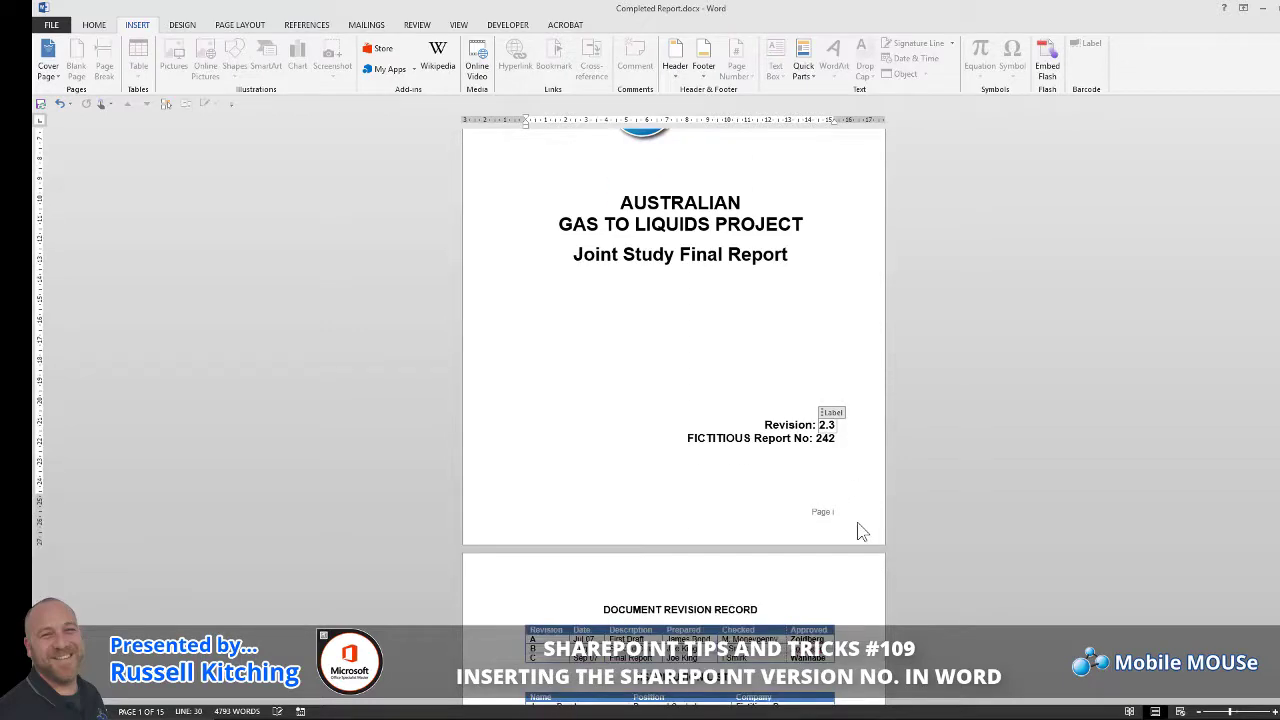
{"action": "scroll", "coordinate": [852, 535], "scroll_direction": "down", "scroll_amount": 20}
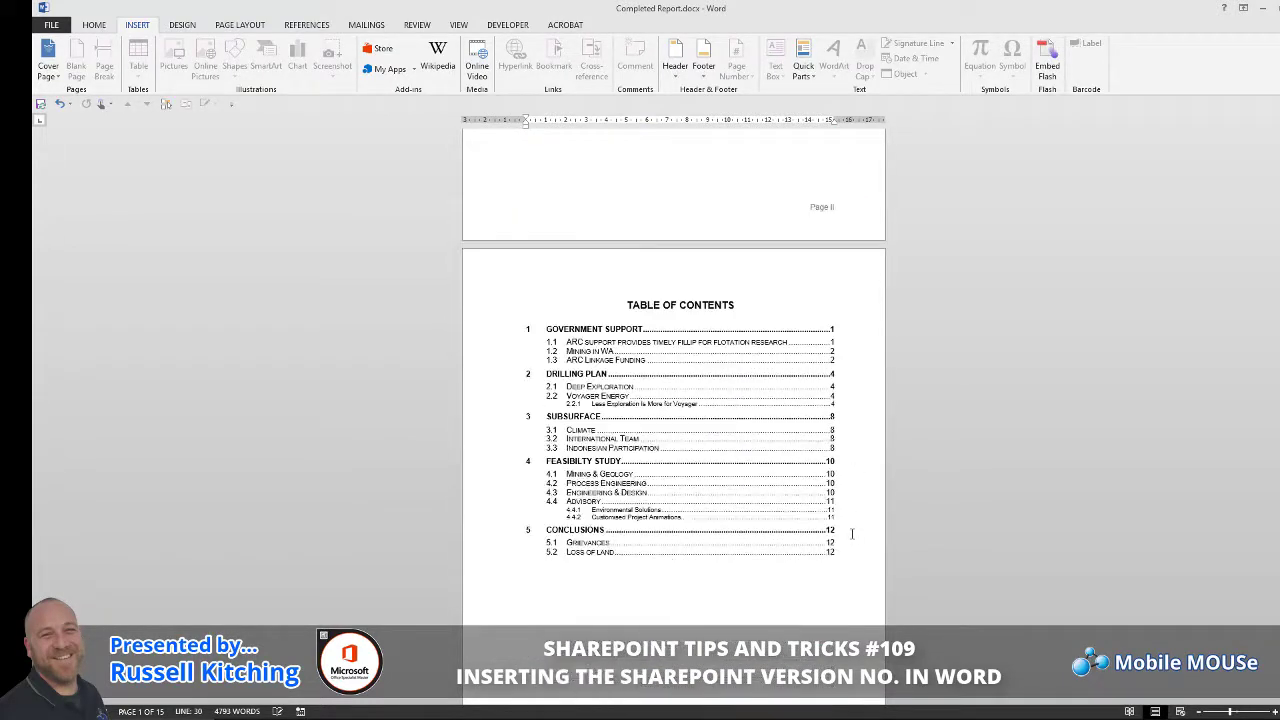
{"action": "scroll", "coordinate": [850, 540], "scroll_direction": "down", "scroll_amount": 4}
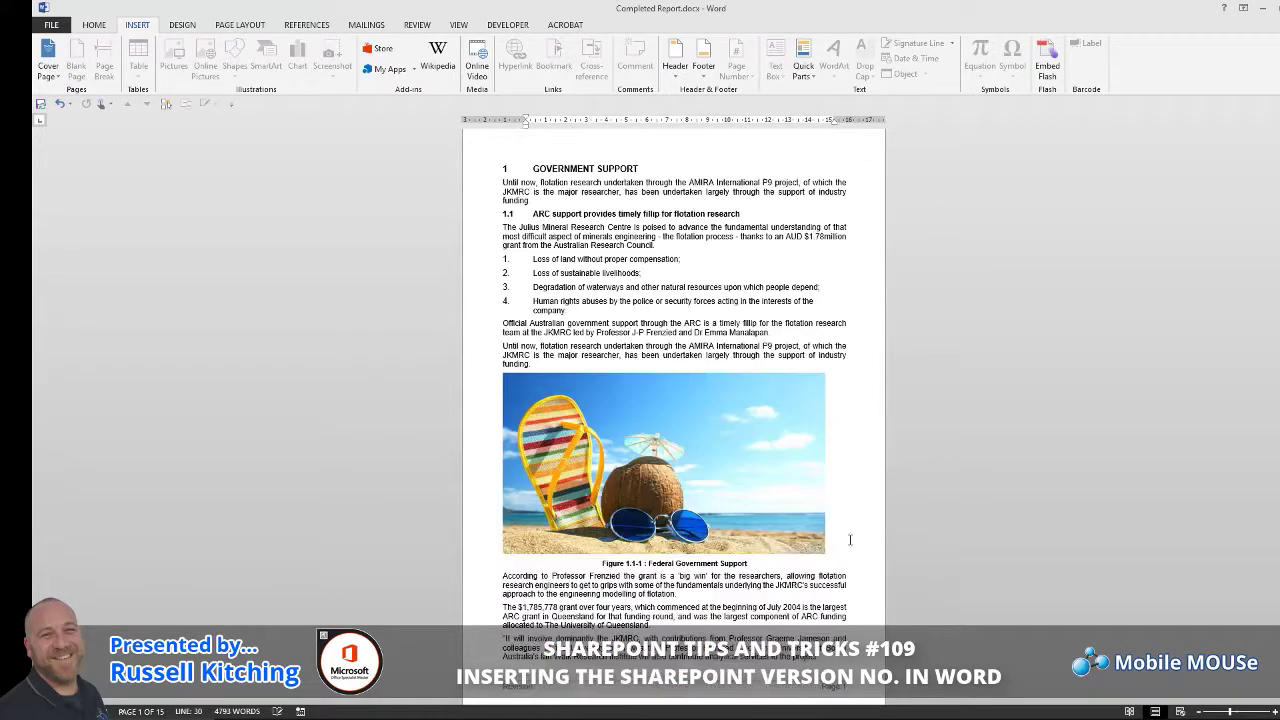
{"action": "scroll", "coordinate": [850, 540], "scroll_direction": "up", "scroll_amount": 2}
{"action": "double_click", "coordinate": [544, 186]}
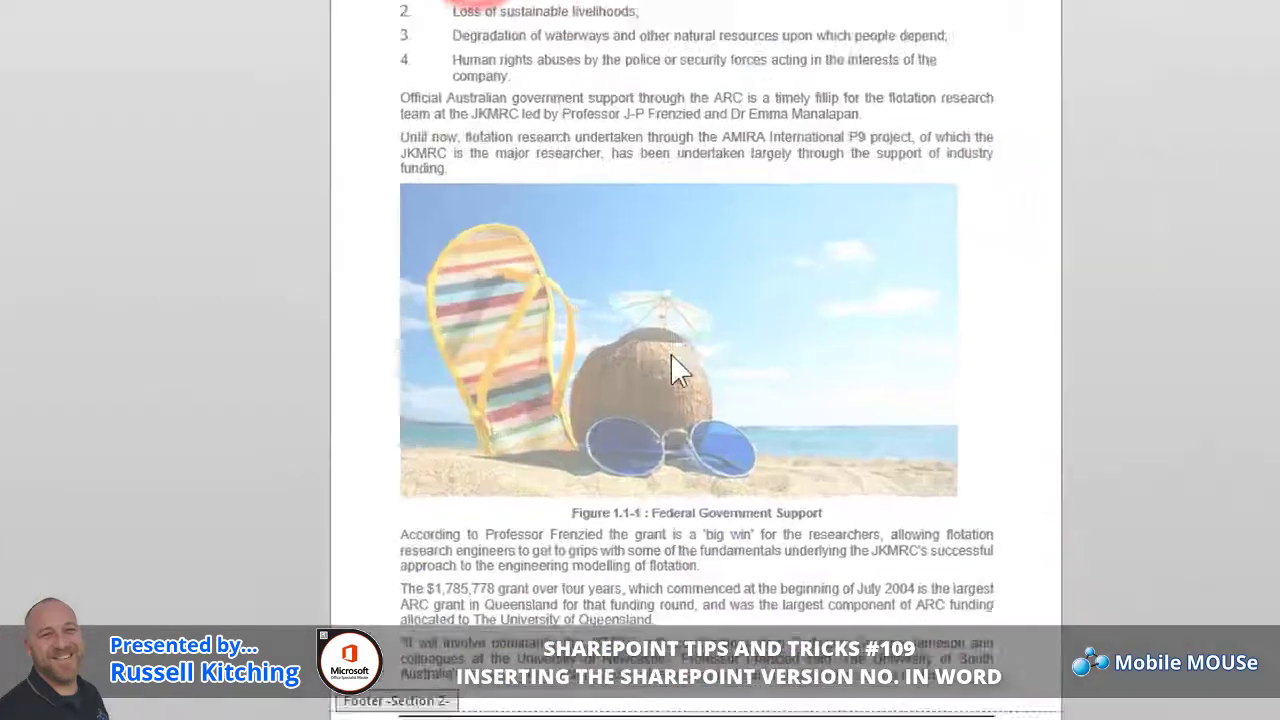
{"action": "scroll", "coordinate": [660, 554], "scroll_direction": "down", "scroll_amount": 5}
{"action": "left_click", "coordinate": [457, 480]}
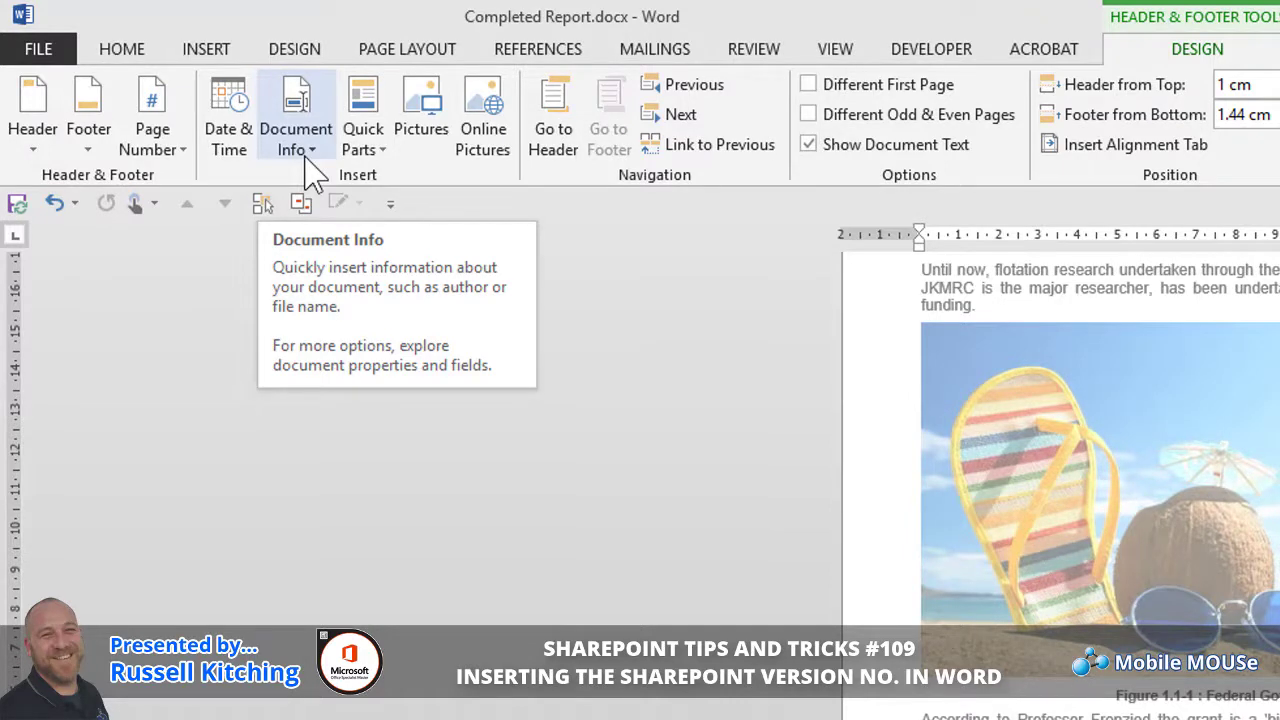
{"action": "left_click", "coordinate": [304, 136]}
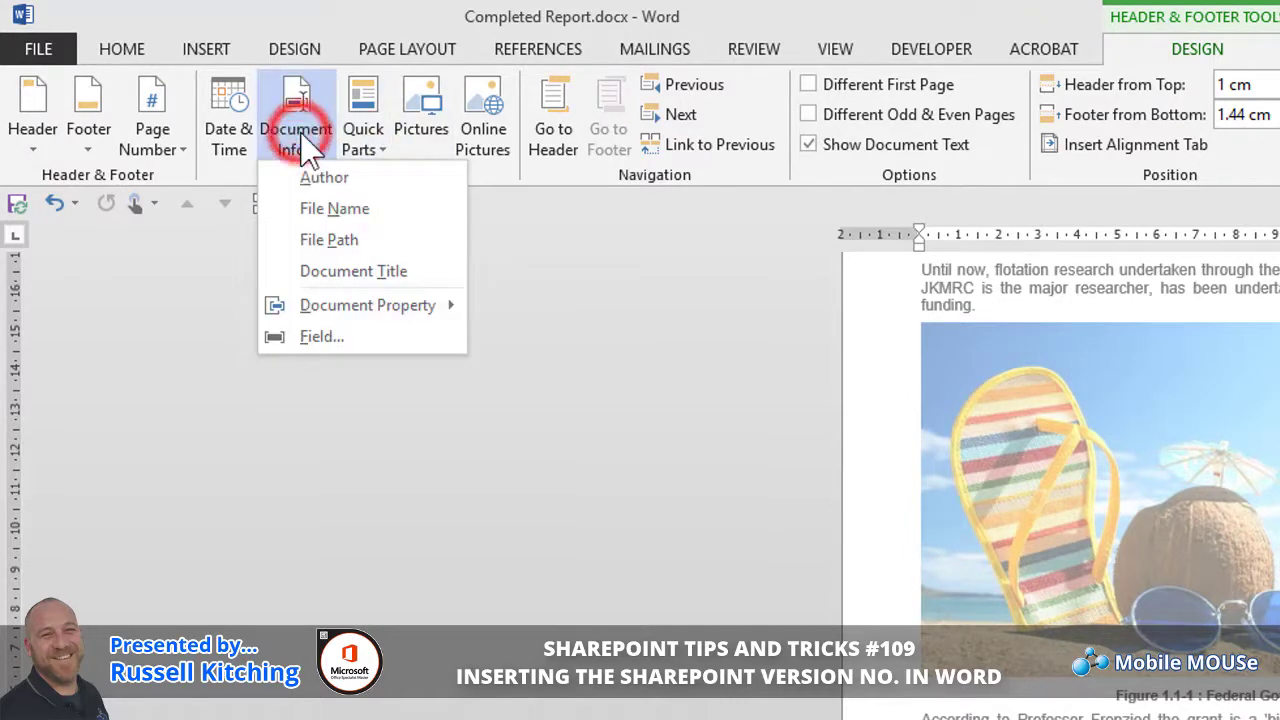
{"action": "mouse_move", "coordinate": [337, 312]}
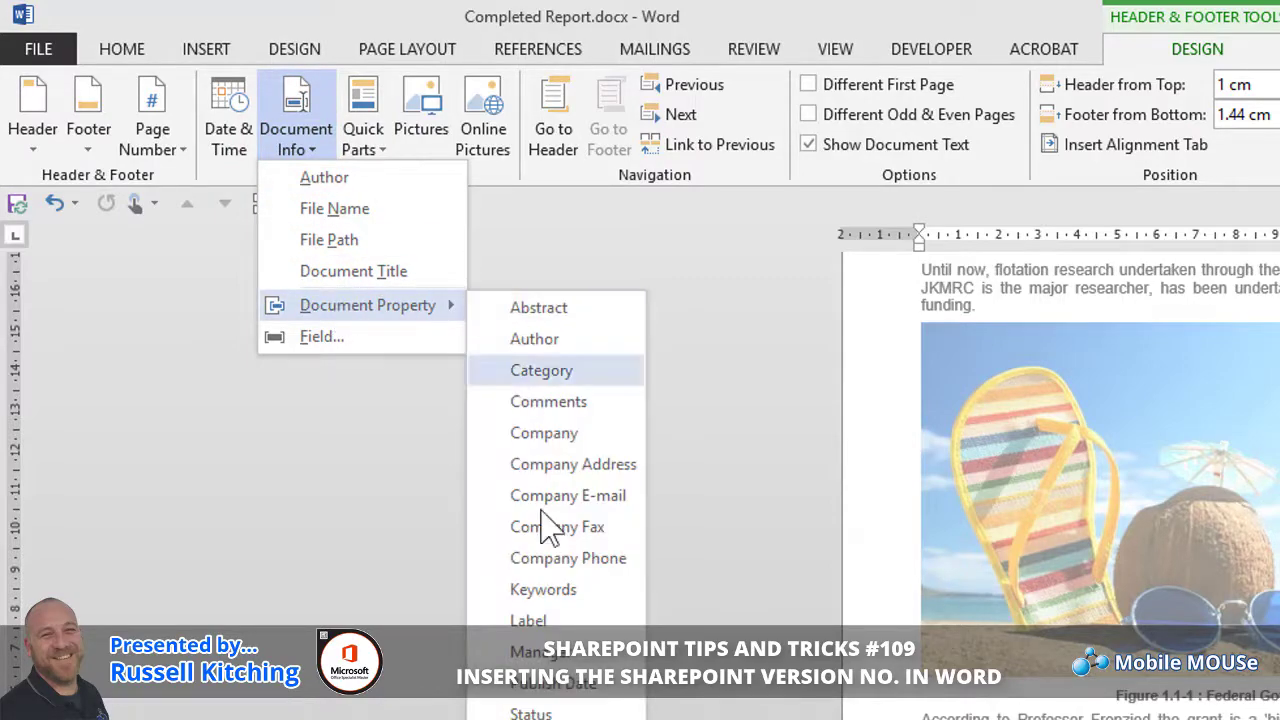
{"action": "left_click", "coordinate": [528, 620]}
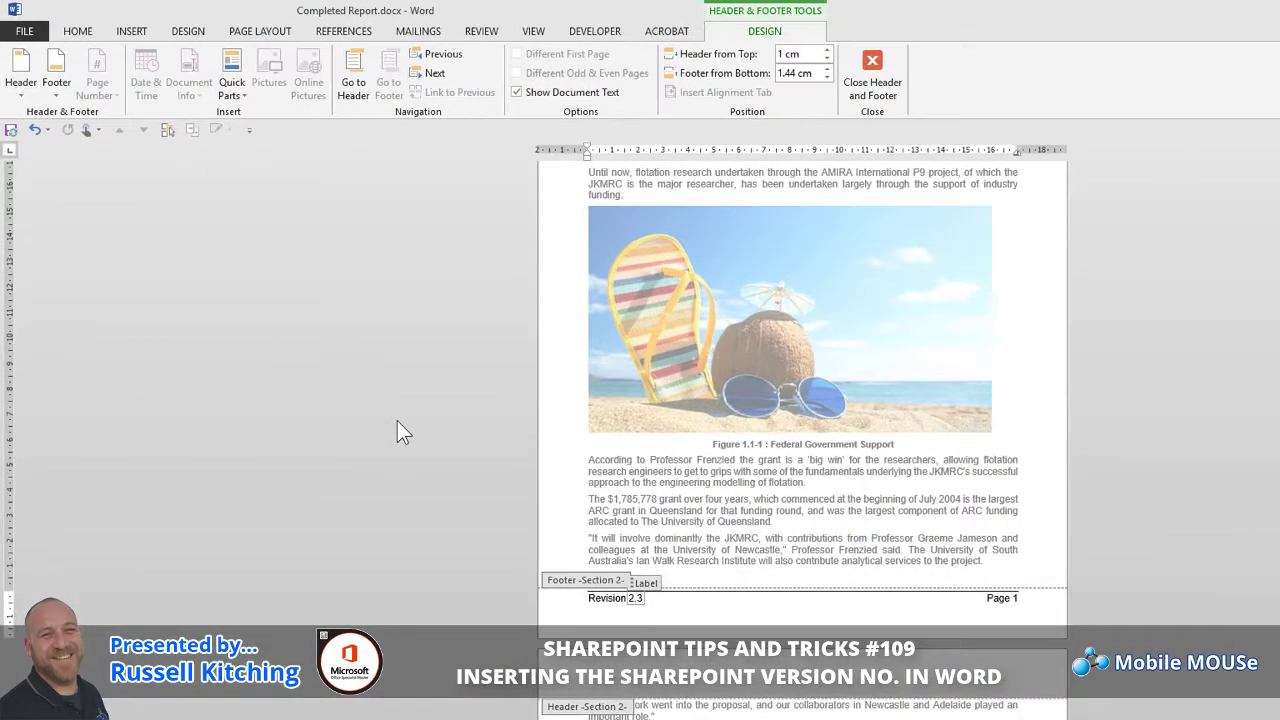
{"action": "left_click", "coordinate": [872, 75]}
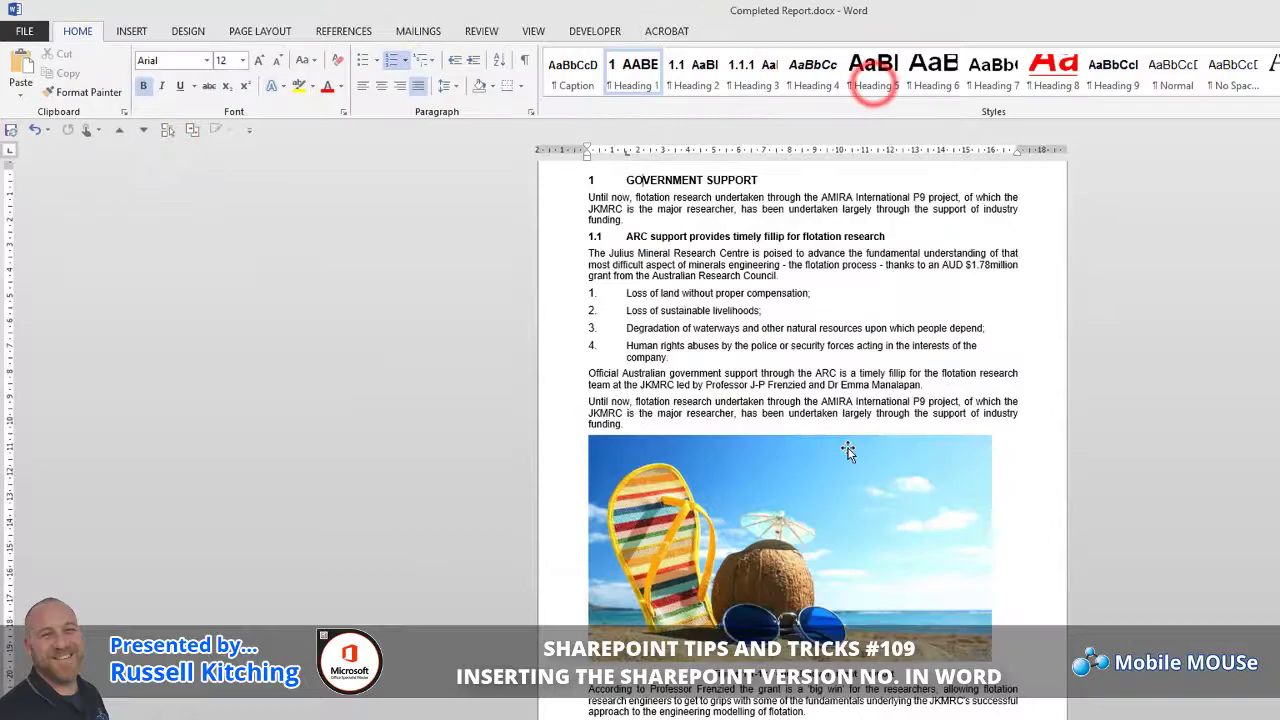
- Save the report, switch to the SharePoint Policies library and reopen Completed Report from there in Word
{"action": "left_click", "coordinate": [11, 130]}
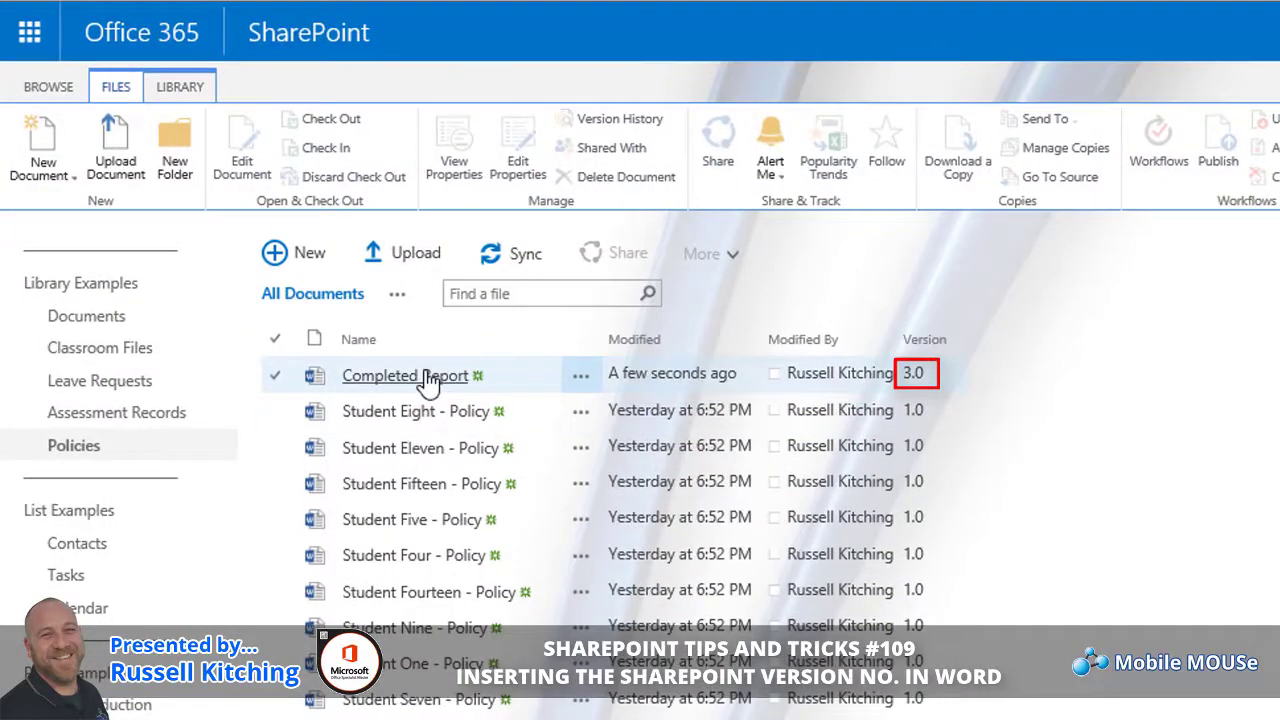
{"action": "left_click", "coordinate": [426, 376]}
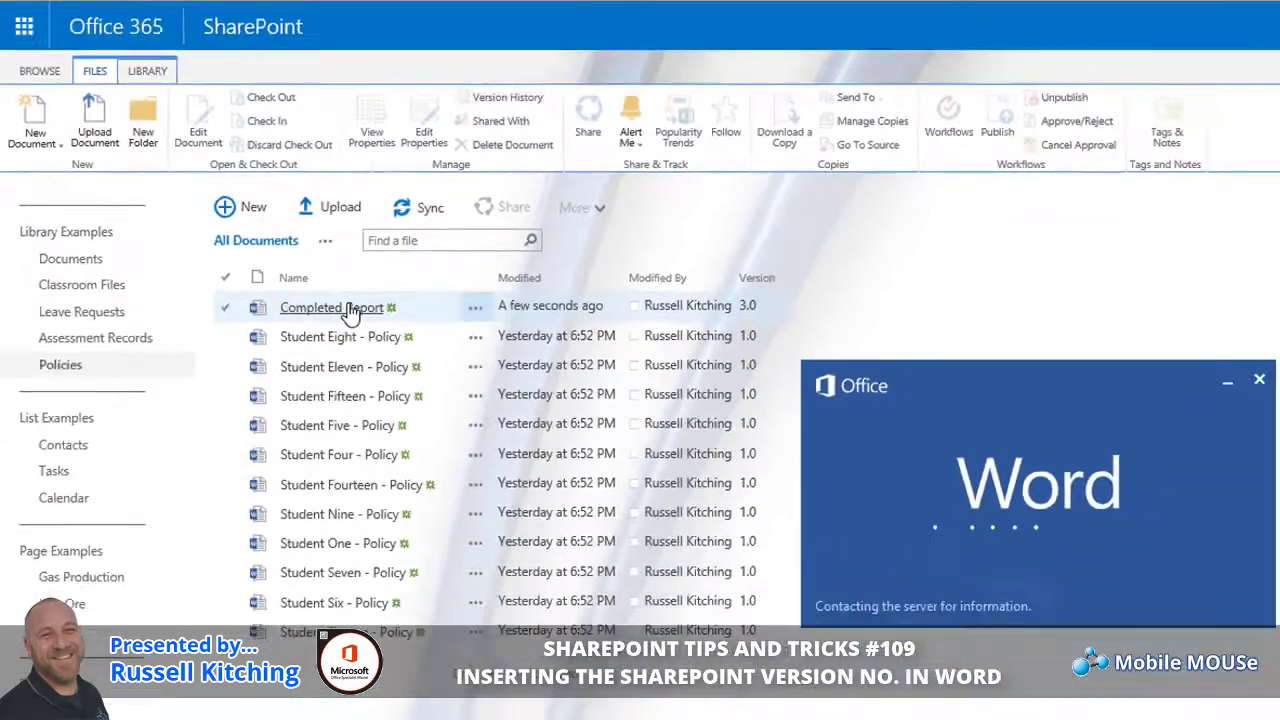